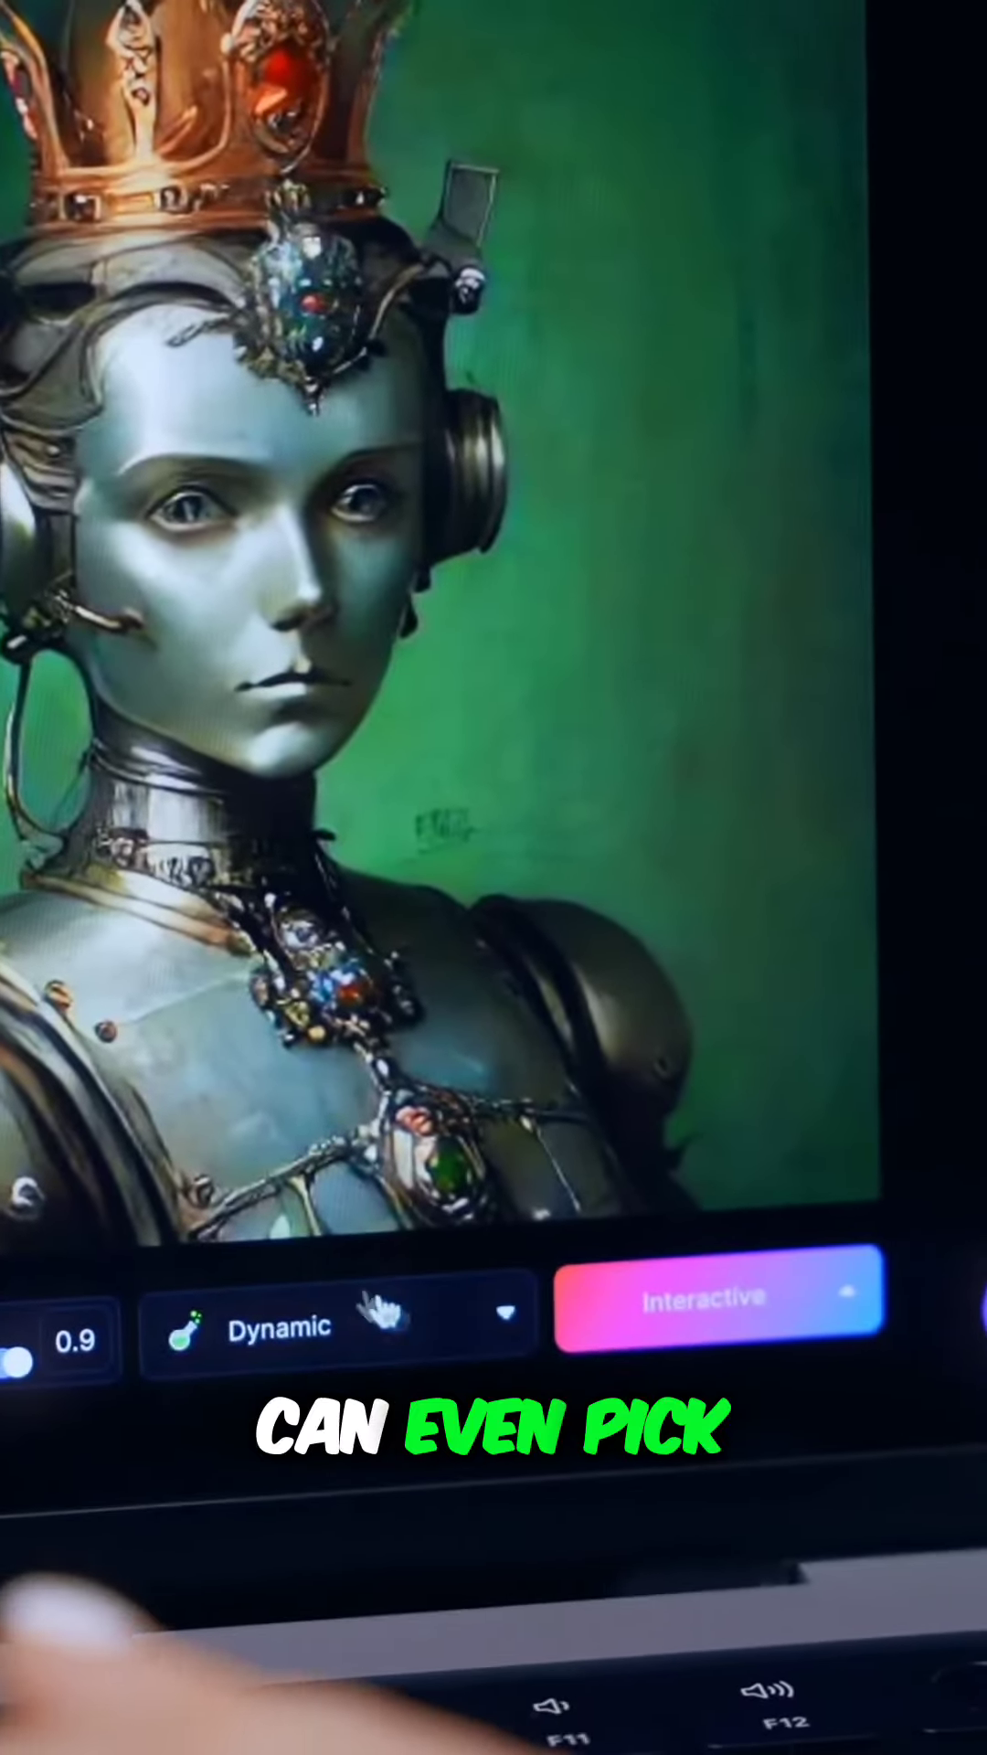
# - Switch the style preset to Cinematic and run Instant Refine on the crowned robot portrait
pyautogui.click(462, 1348)
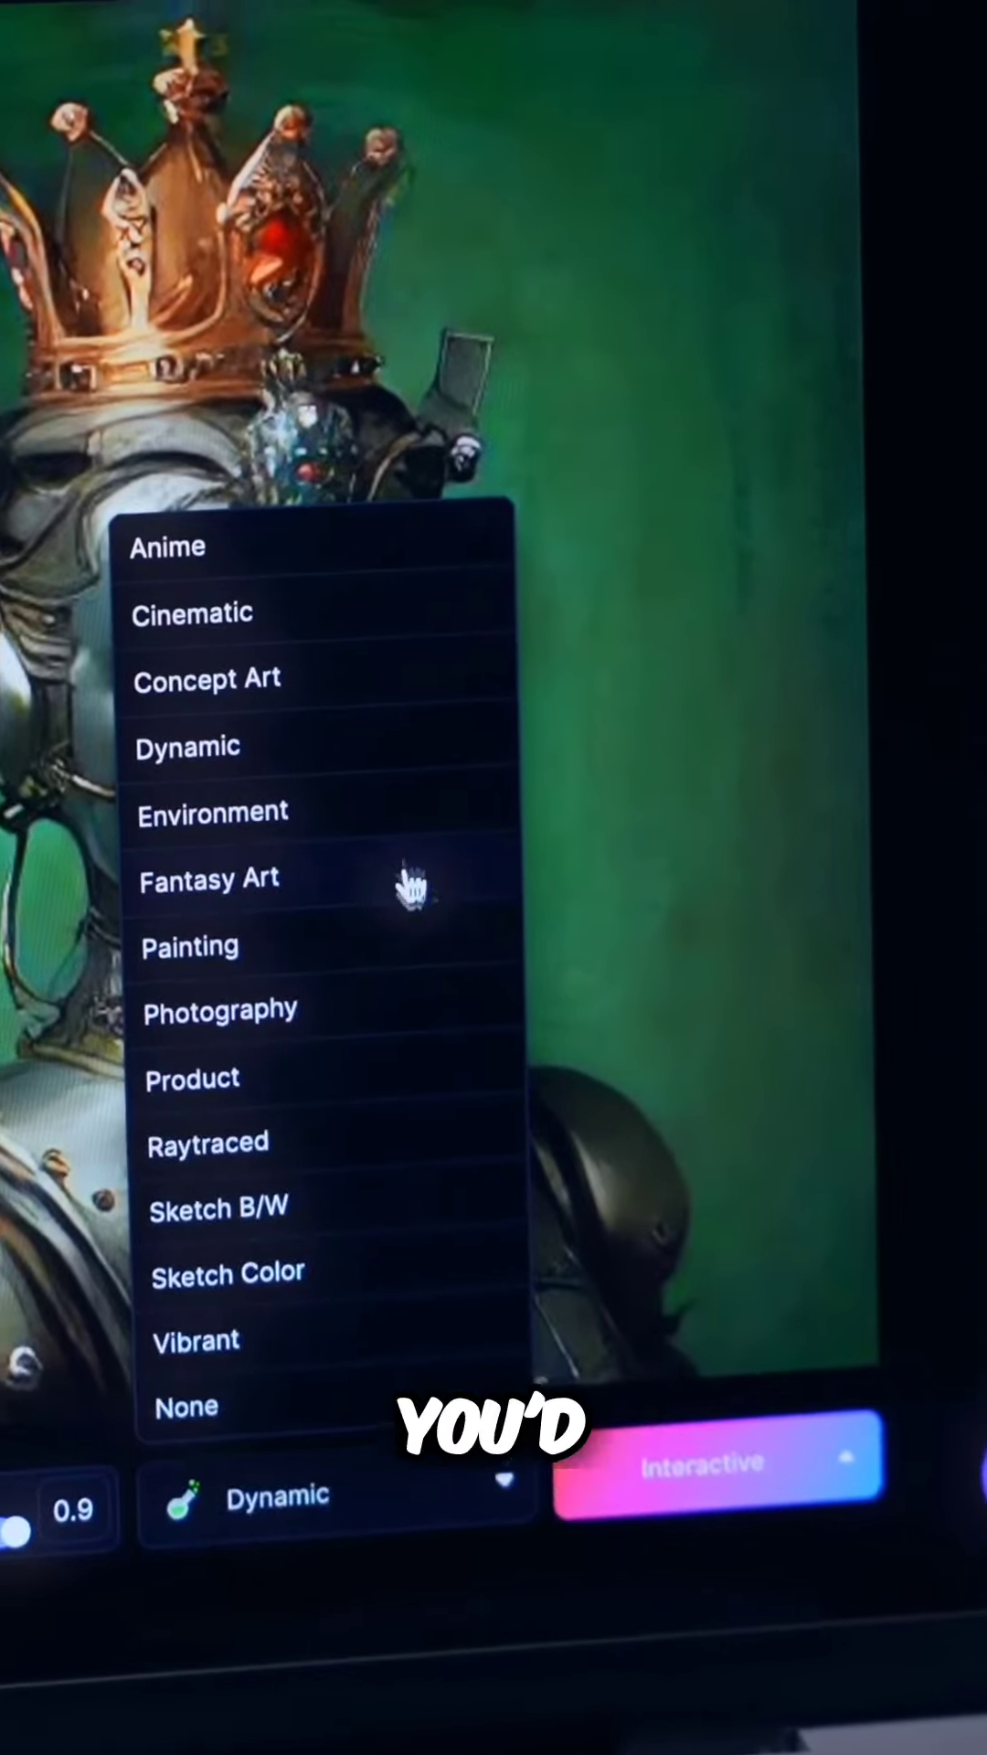
pyautogui.click(385, 620)
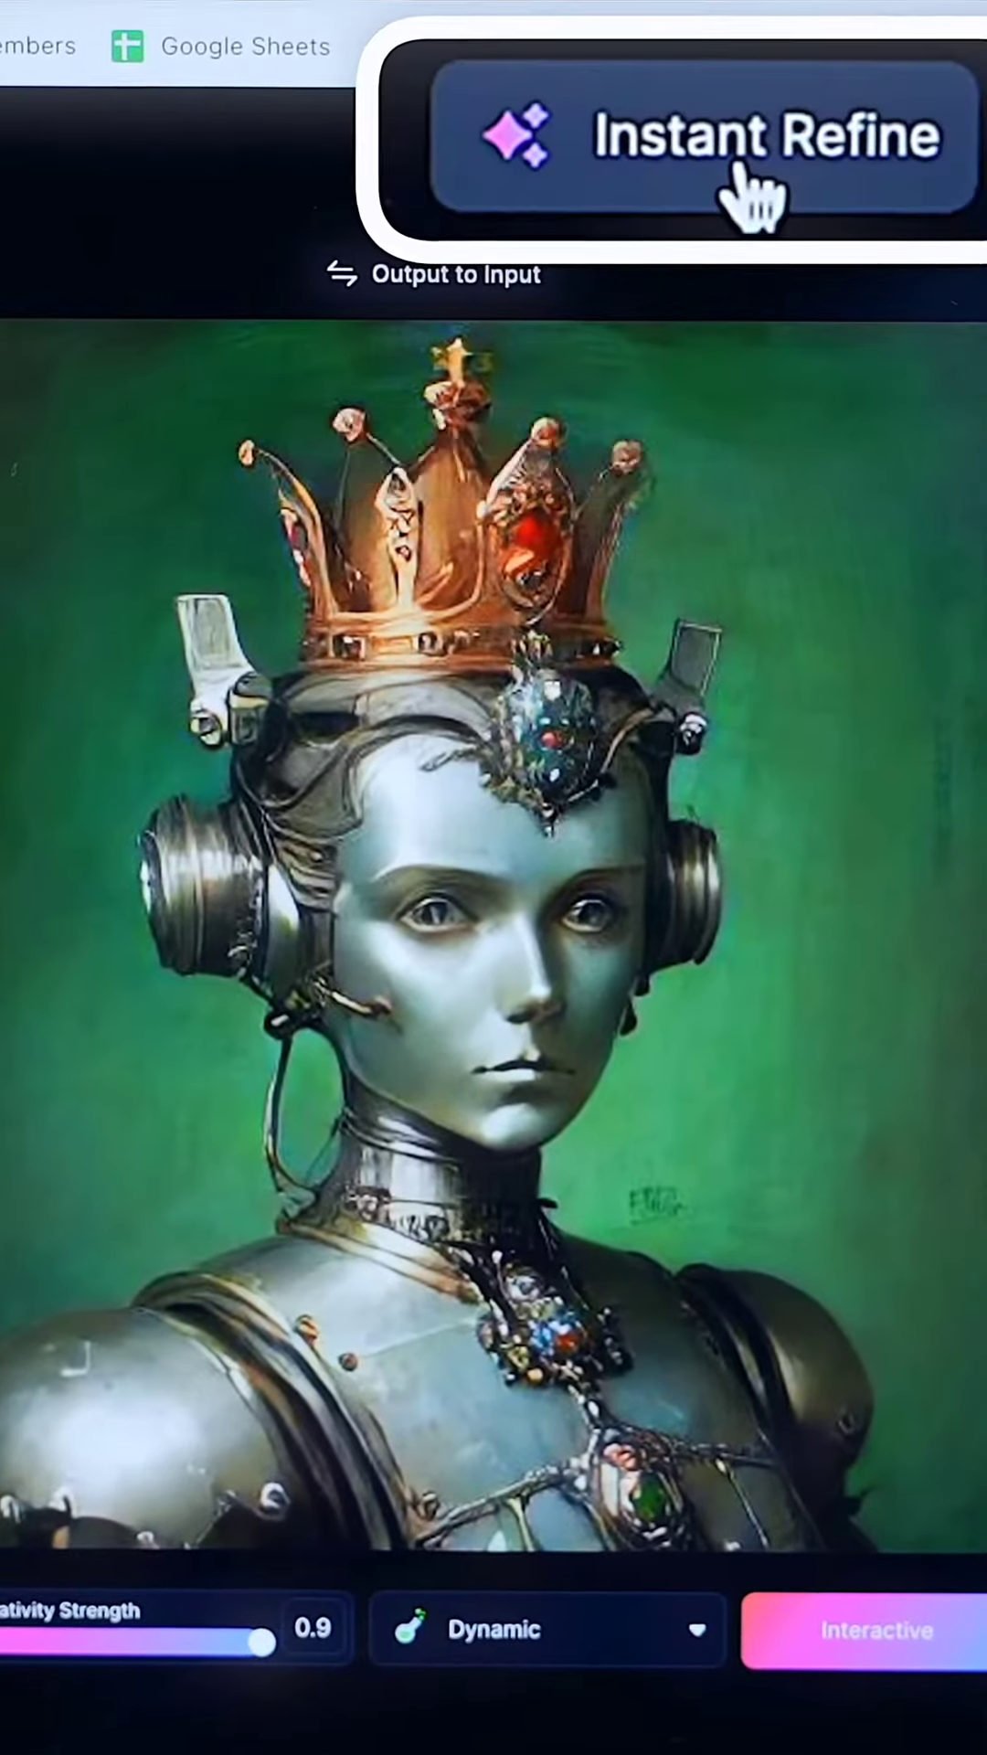
pyautogui.click(717, 172)
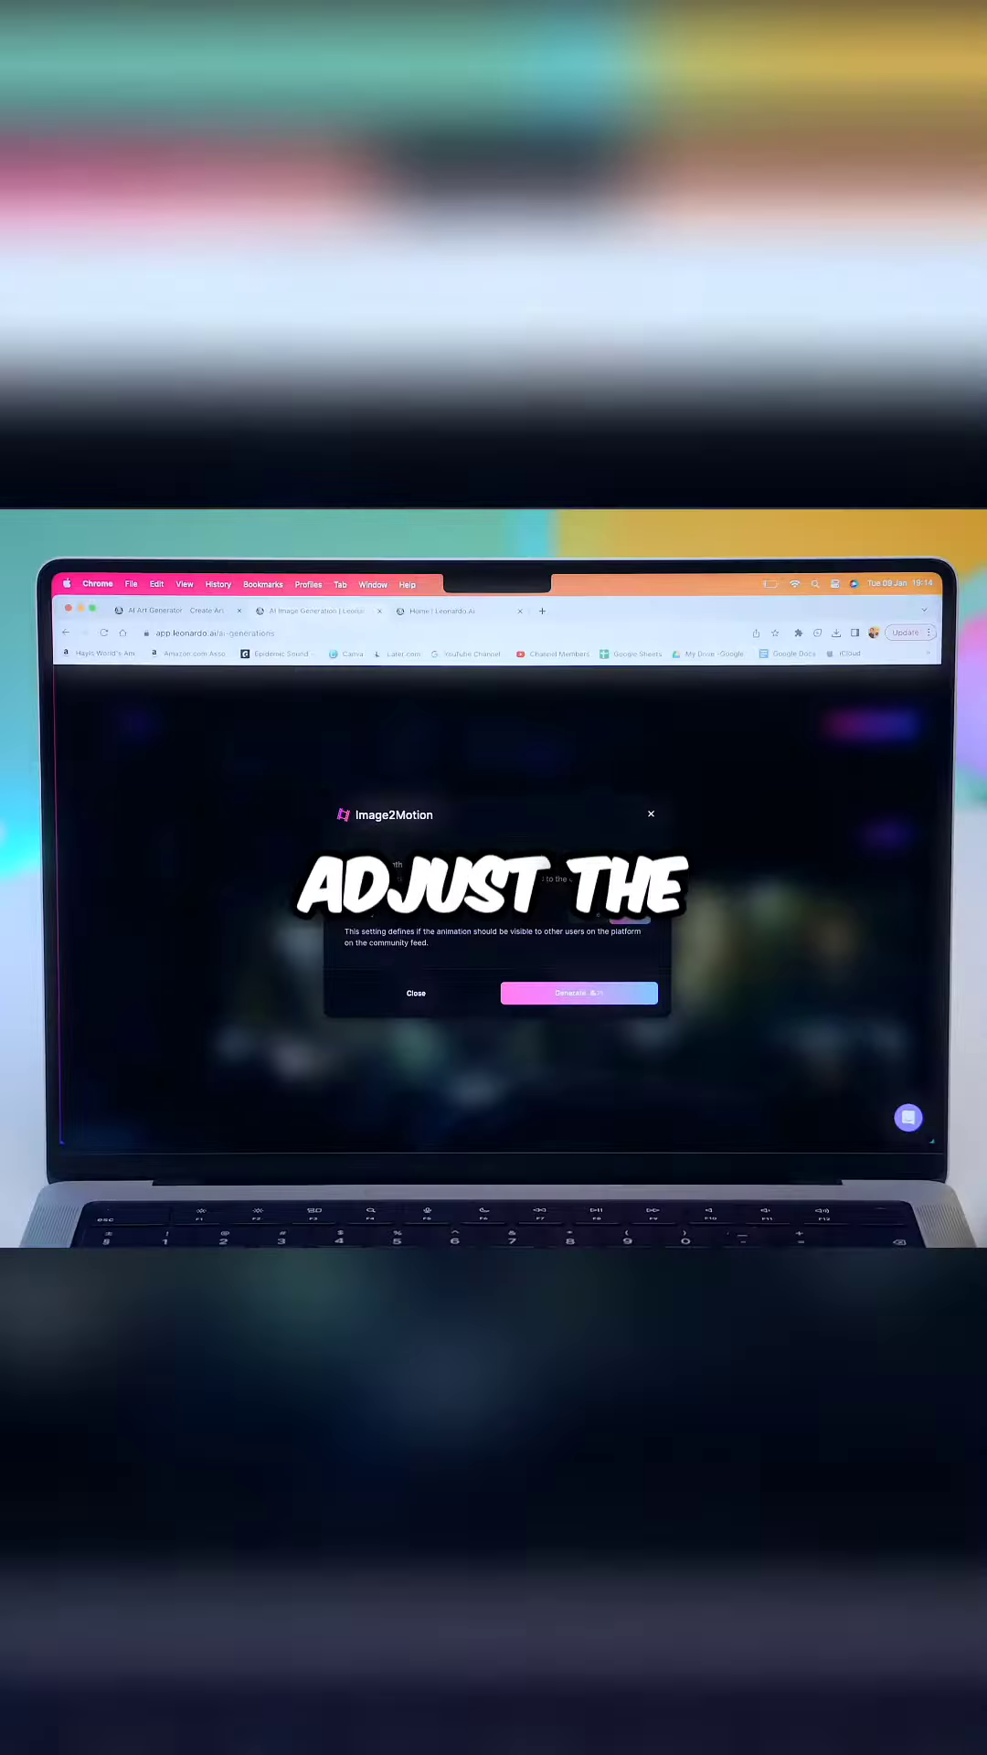
# - Drag the Image2Motion Motion Strength slider rightward to increase movement
pyautogui.moveTo(525, 872); pyautogui.dragTo(569, 872)
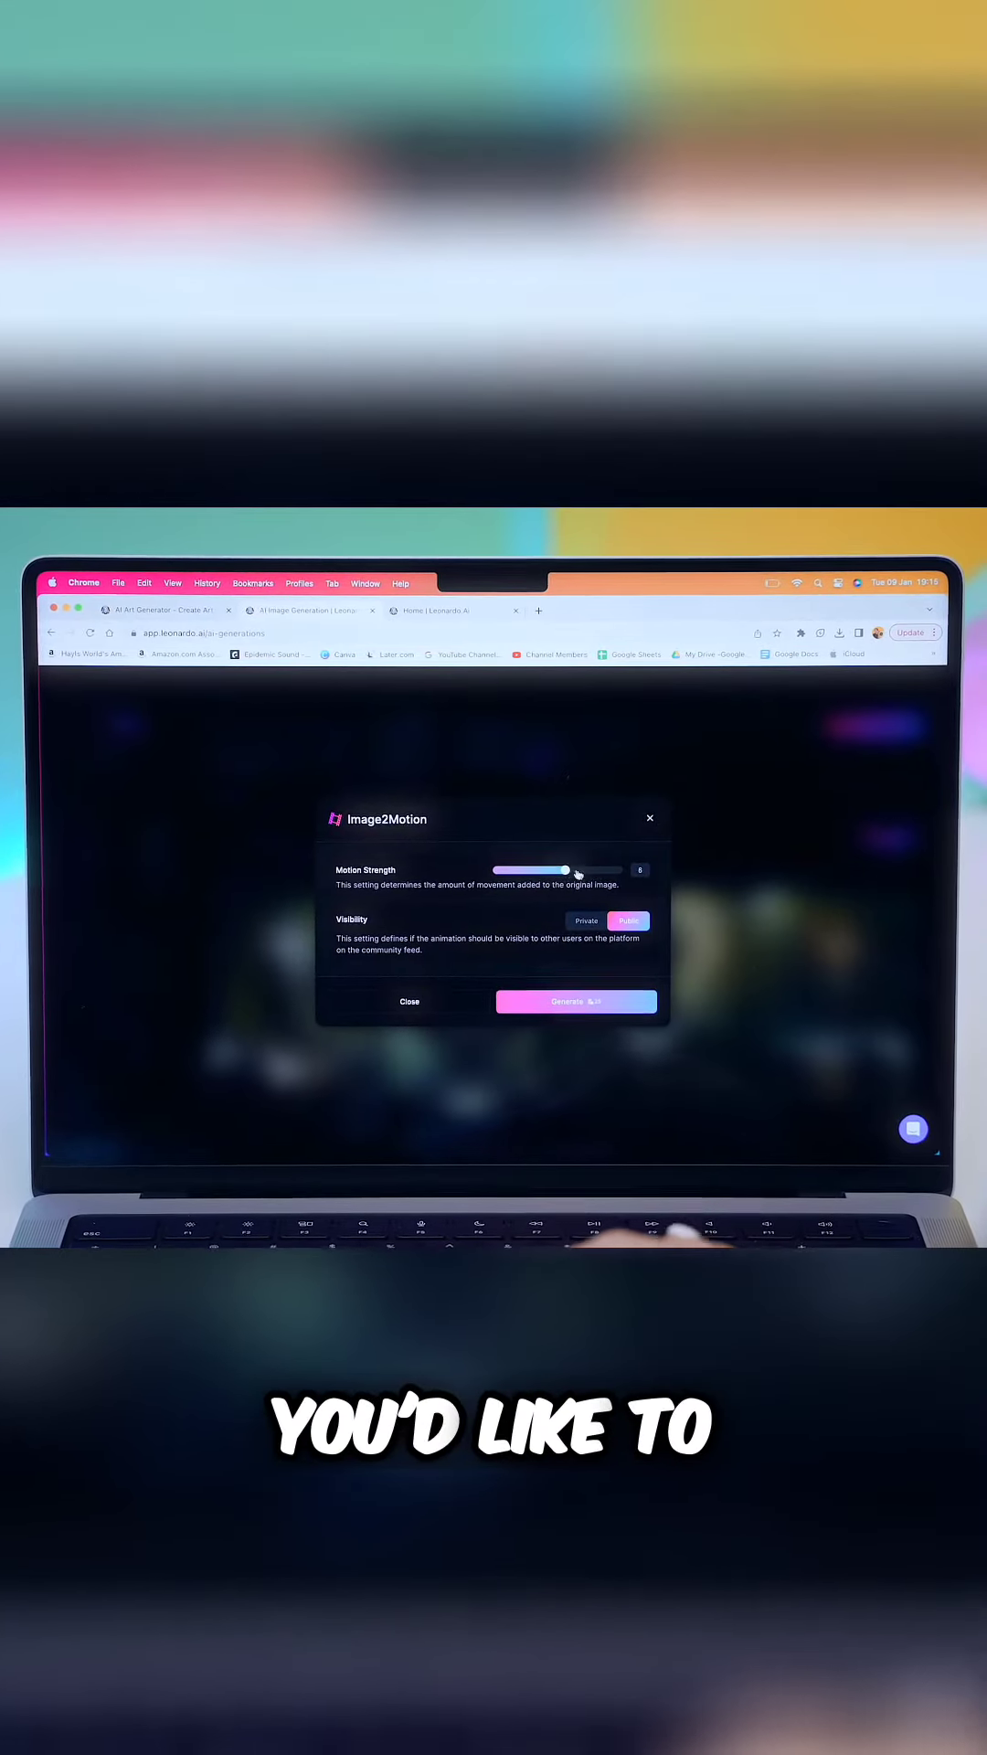